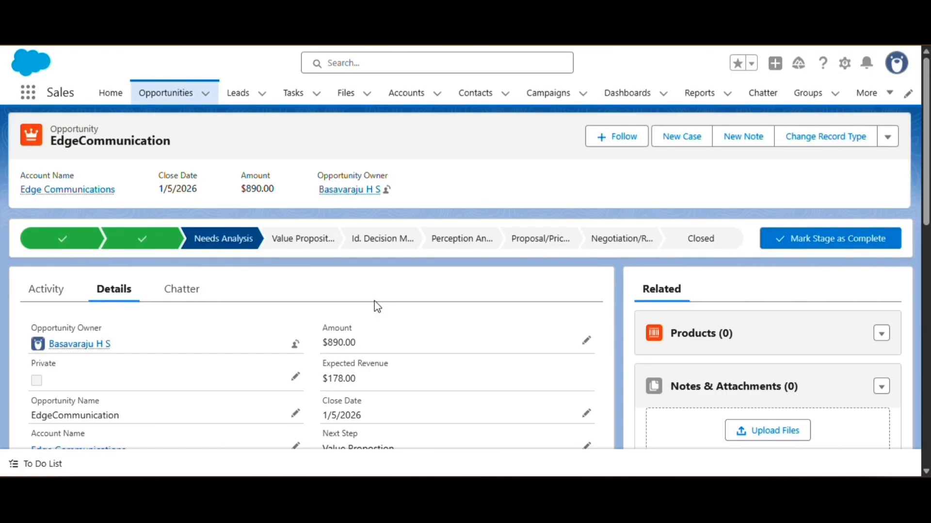
Open the first recently viewed lead, from Metropolitan Health Services, and show its details
left_click(244, 100)
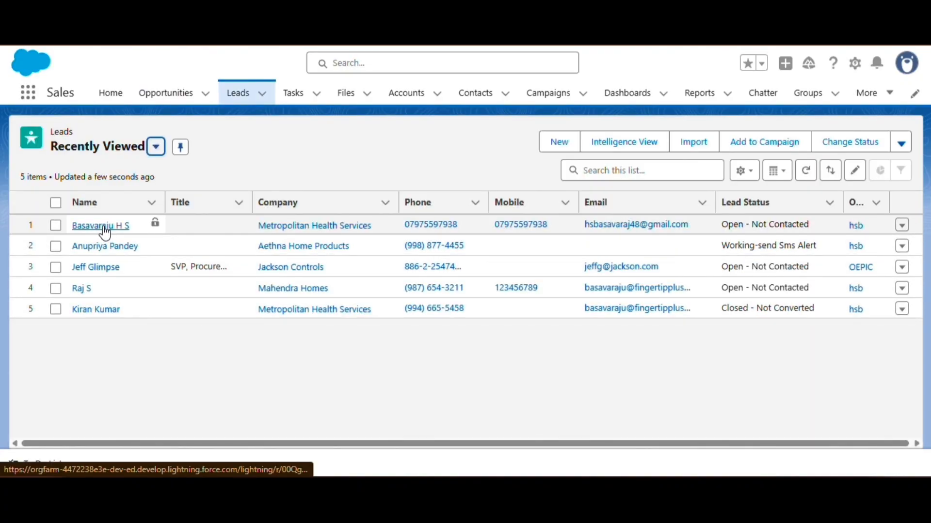
left_click(102, 226)
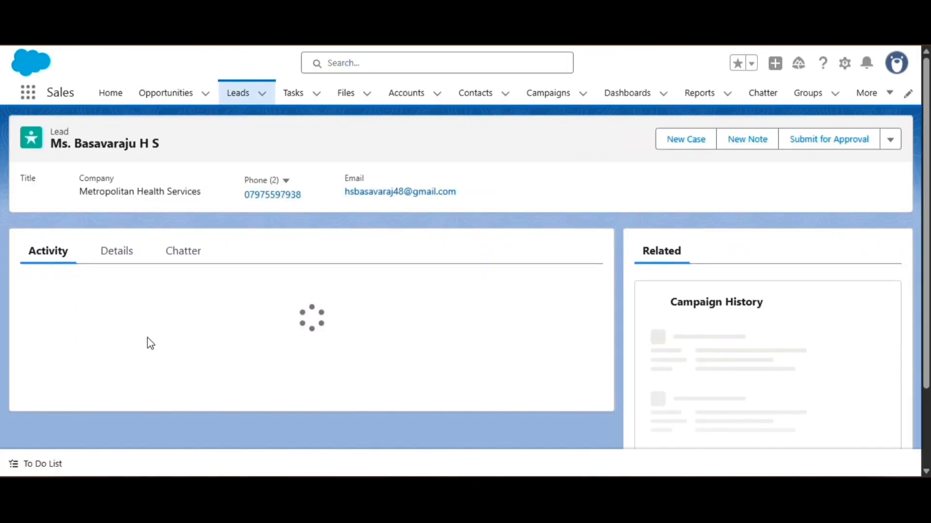
left_click(119, 291)
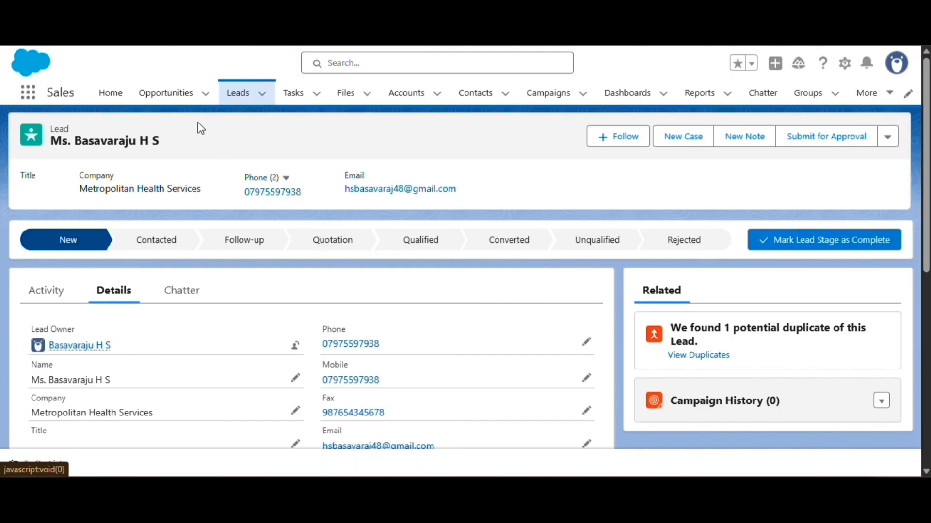
Open the EdgeCommunication opportunity and review its stage path and detail fields
left_click(163, 94)
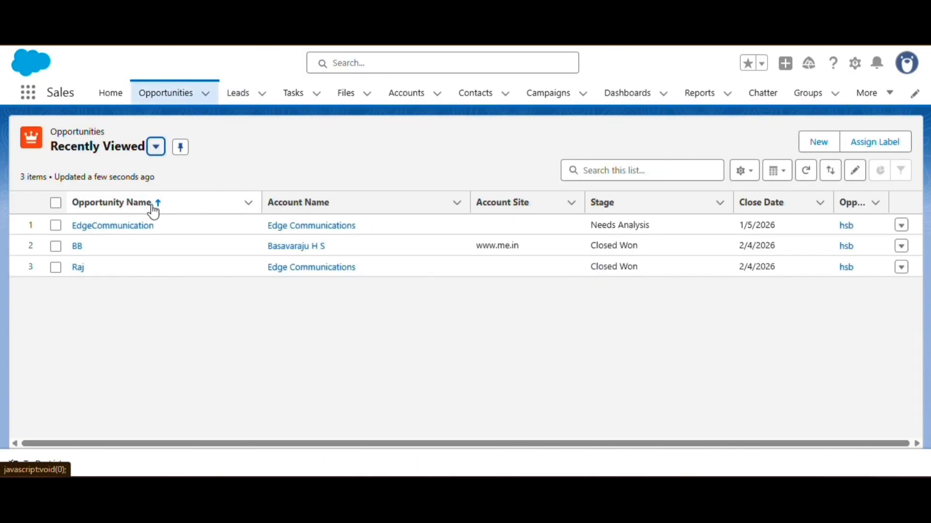
left_click(147, 225)
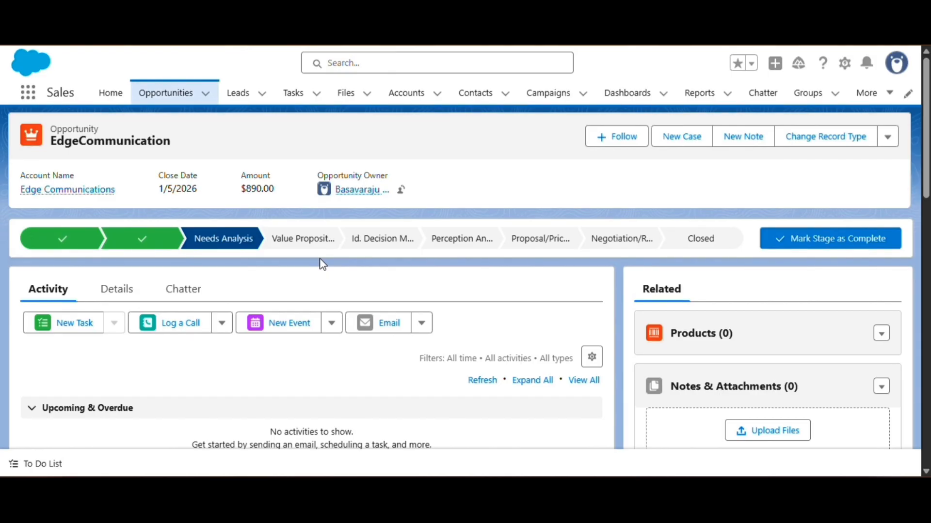
left_click(120, 290)
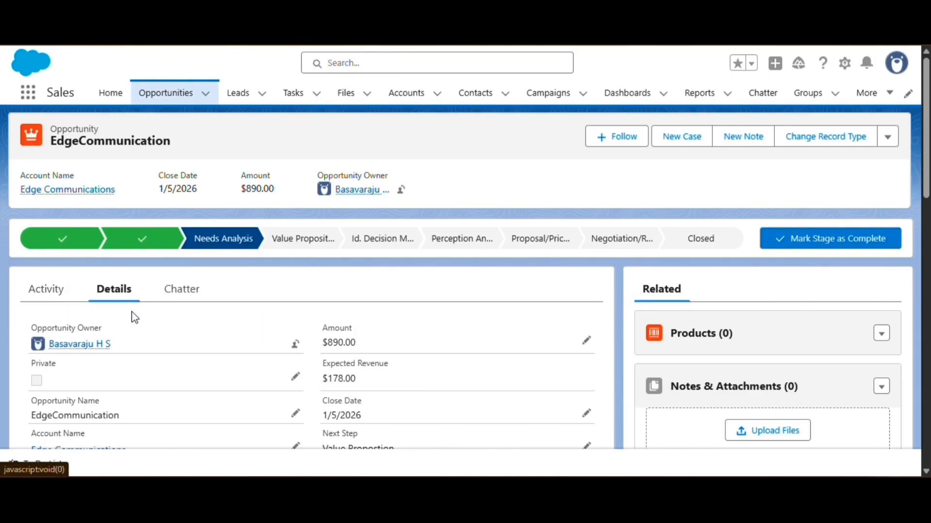
scroll(135, 317, "down", 3)
scroll(199, 353, "up", 3)
scroll(204, 361, "down", 3)
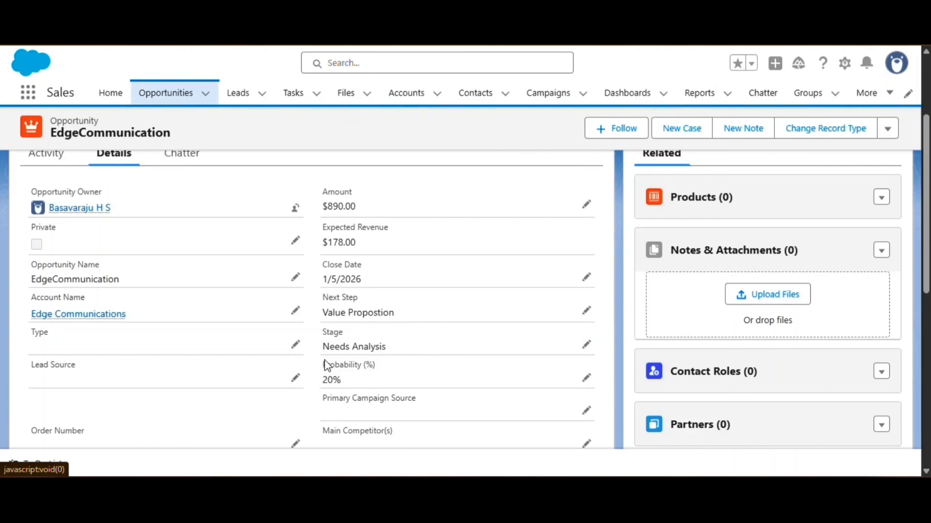
scroll(211, 324, "up", 3)
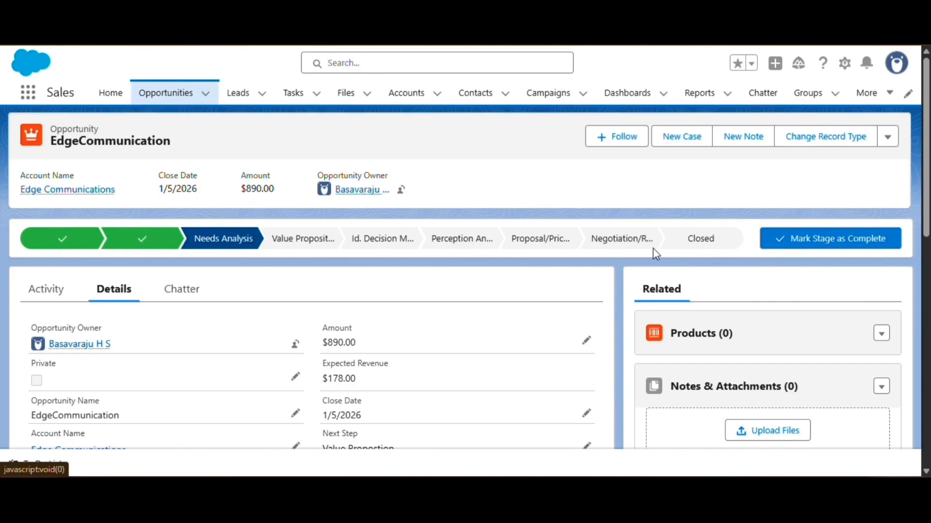
Go to Setup, search for "Sales pr" and open the Sales Processes settings
left_click(844, 64)
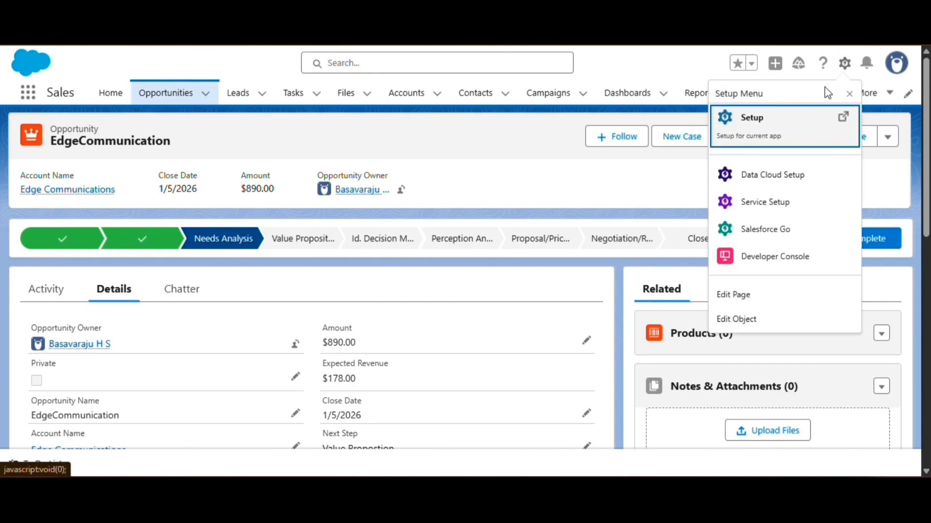
left_click(748, 127)
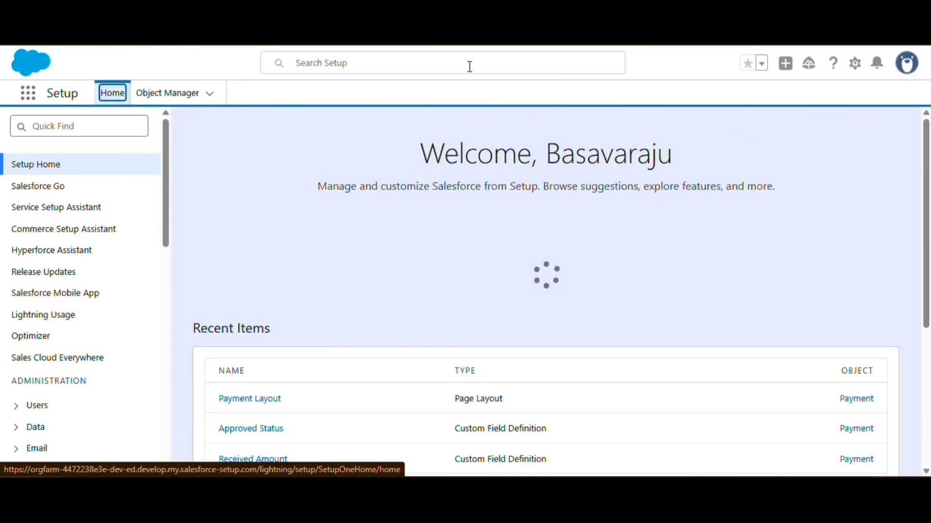
left_click(113, 127)
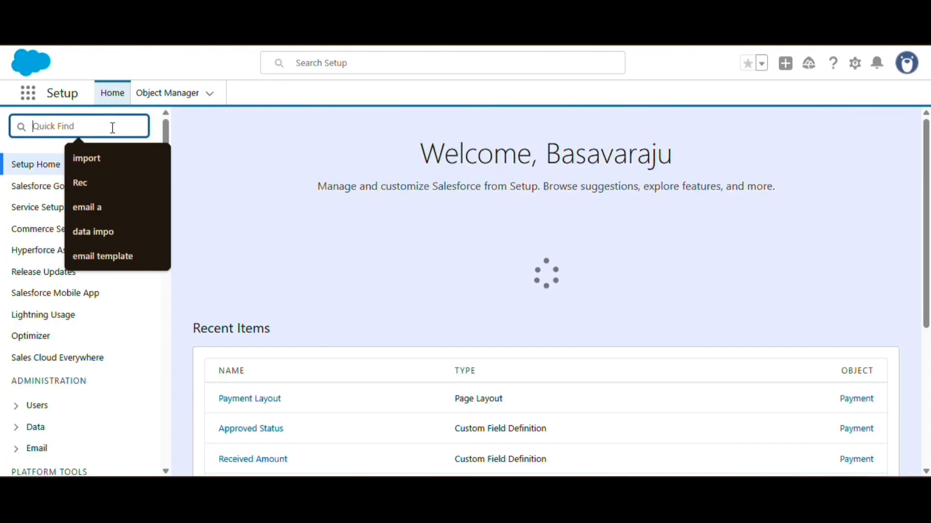
type("S")
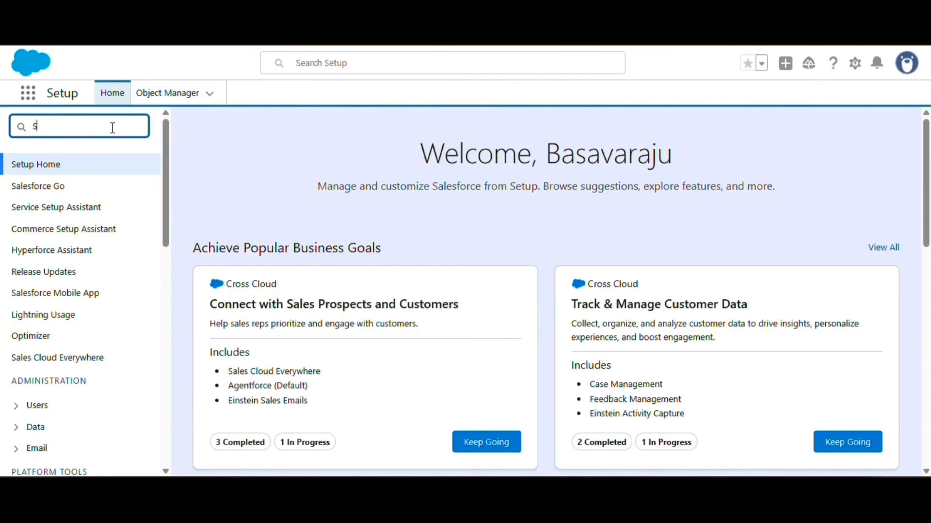
type("ales")
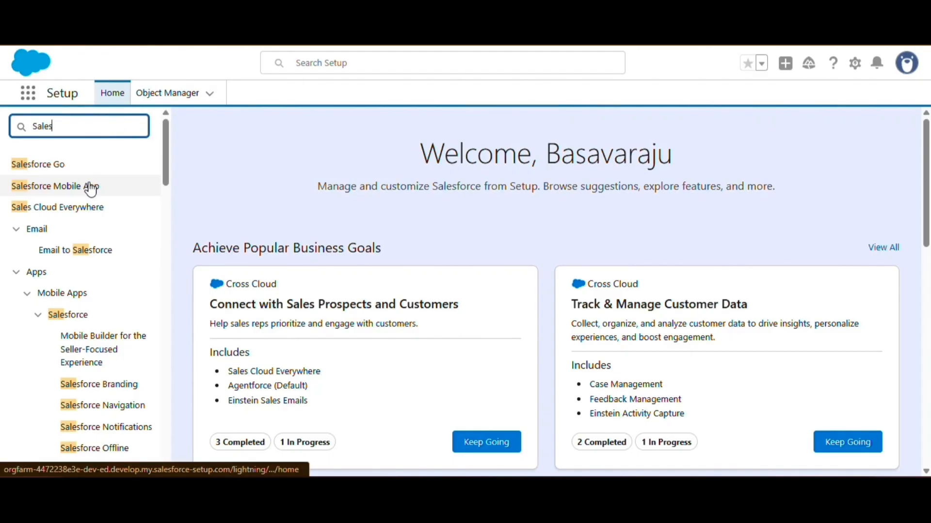
type(" pr")
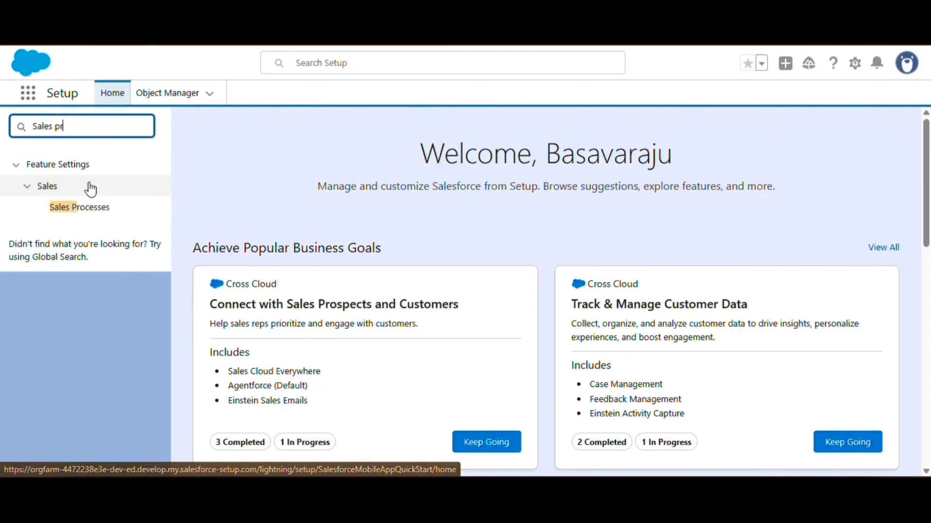
left_click(73, 211)
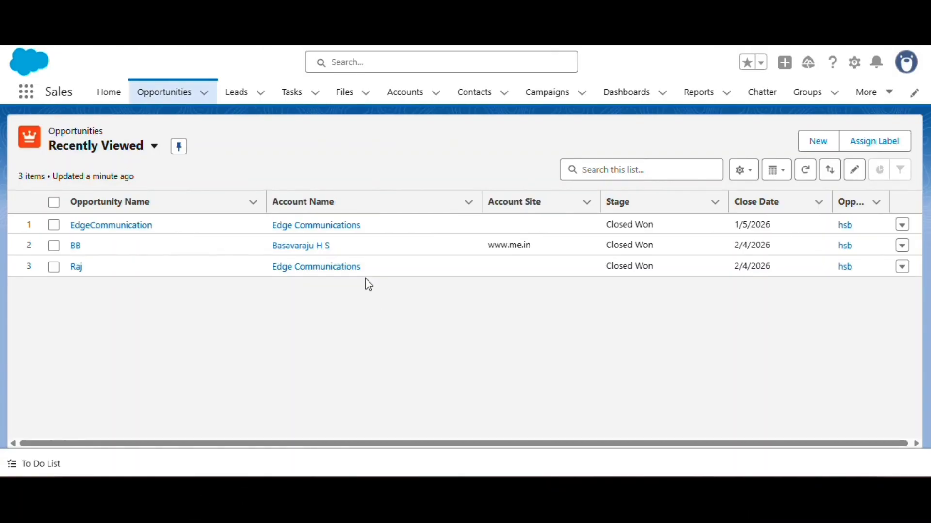
Open the first recently viewed lead again and edit its record page in Lightning App Builder
left_click(233, 95)
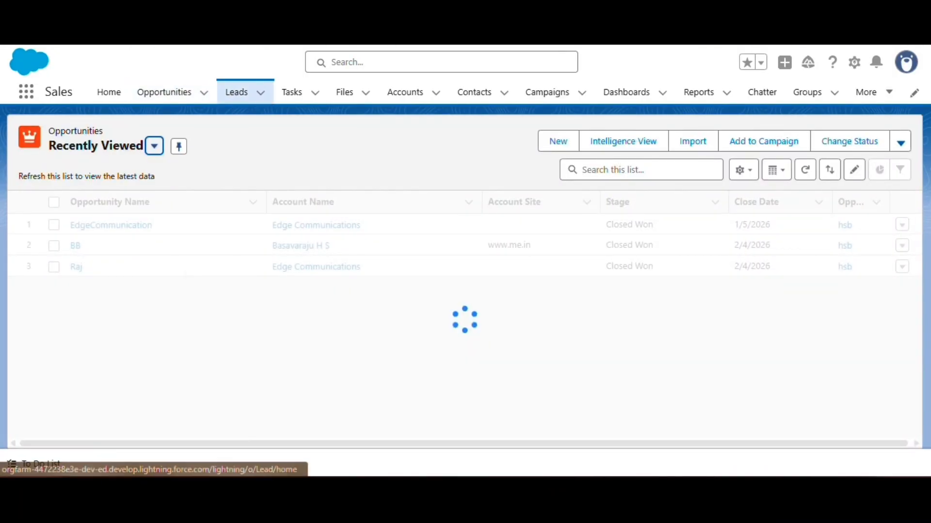
left_click(97, 226)
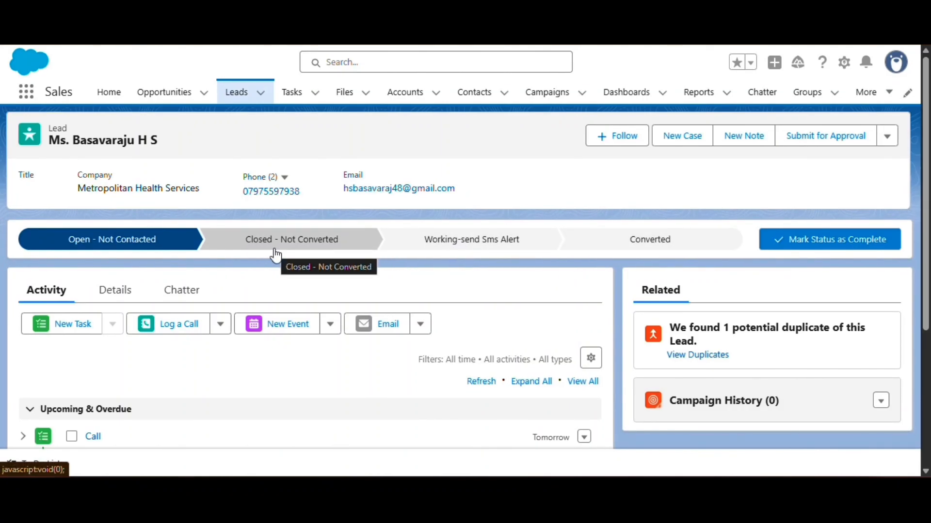
left_click(844, 63)
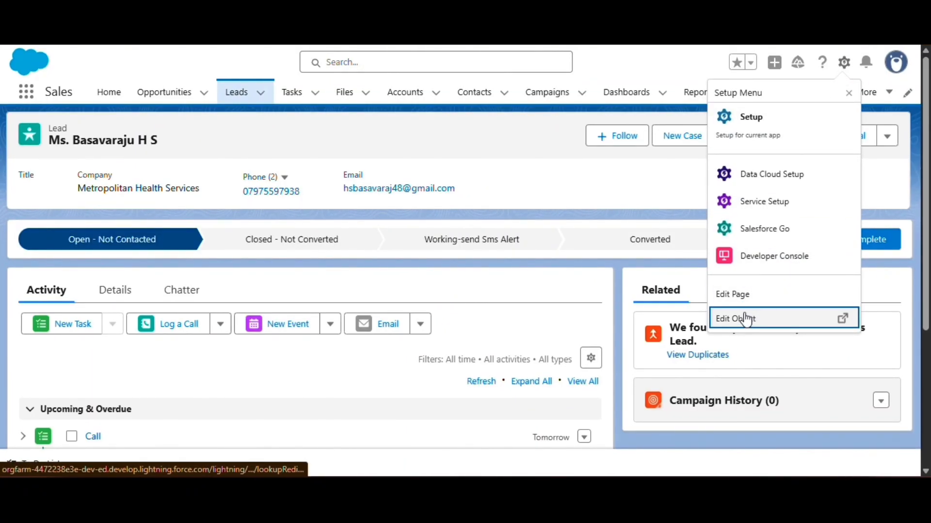
left_click(738, 296)
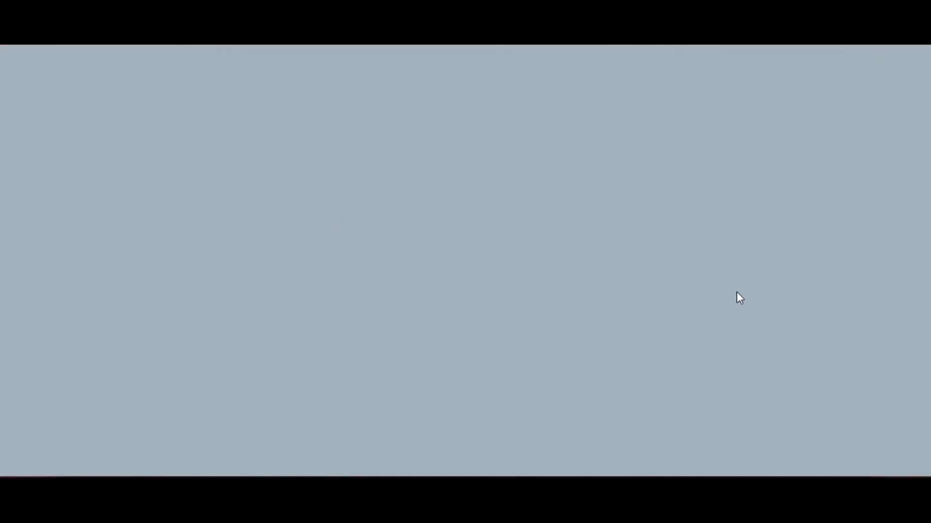
Find the Path component and place it between the lead's header panel and the tabs
left_click(70, 171)
type("Path")
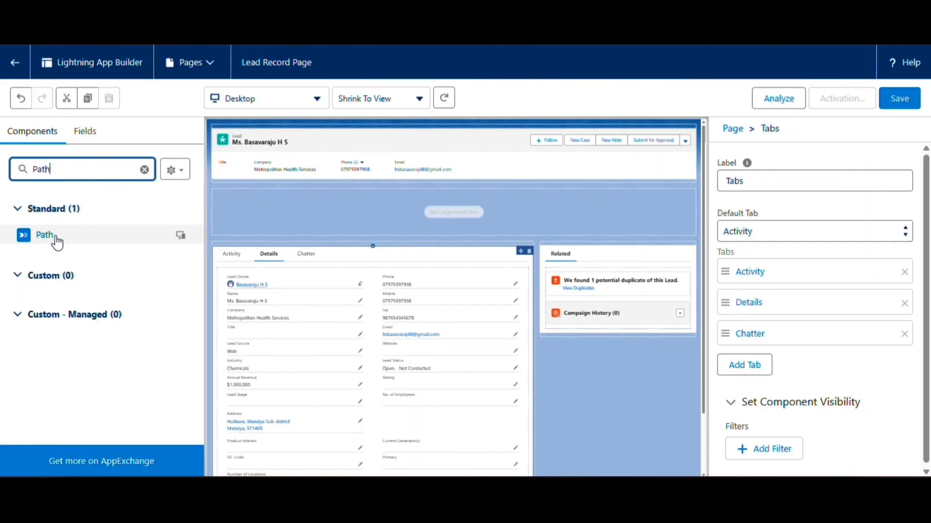
left_click_drag(69, 241, 328, 210)
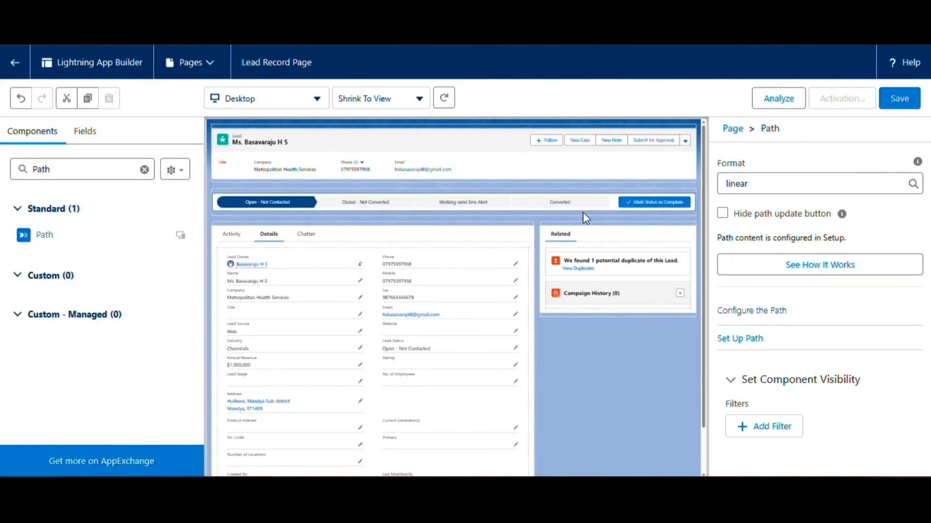
Start a new path named Lead Stage for the Lead object, using the Master record type and the Lead Stage picklist
left_click(737, 338)
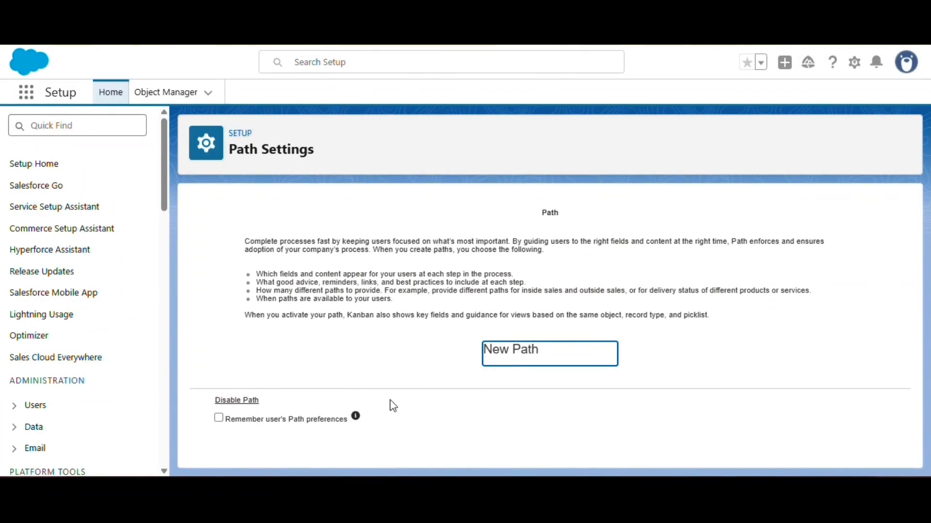
left_click(504, 350)
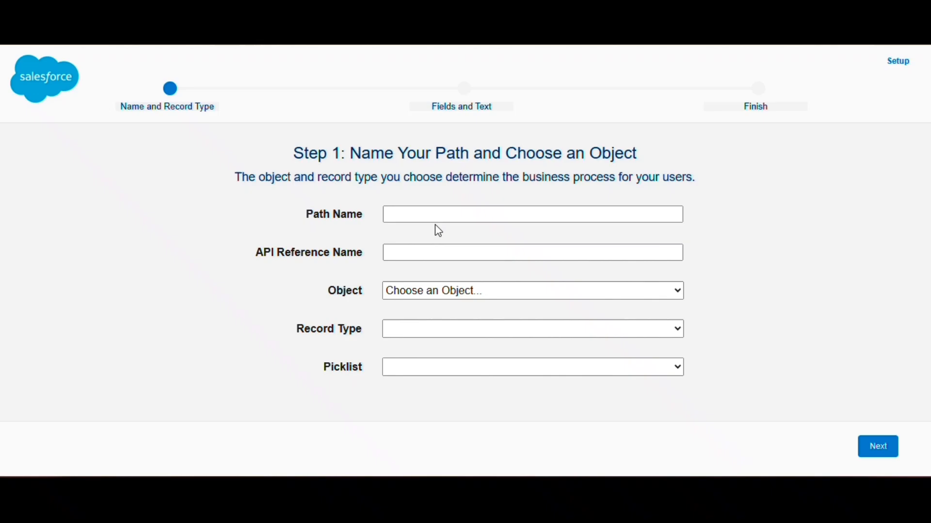
left_click(429, 213)
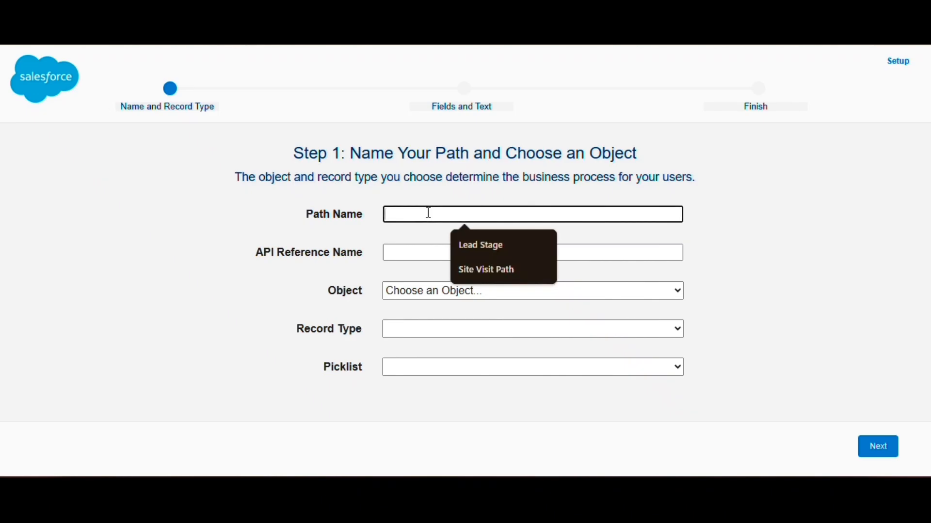
left_click(461, 245)
left_click(441, 251)
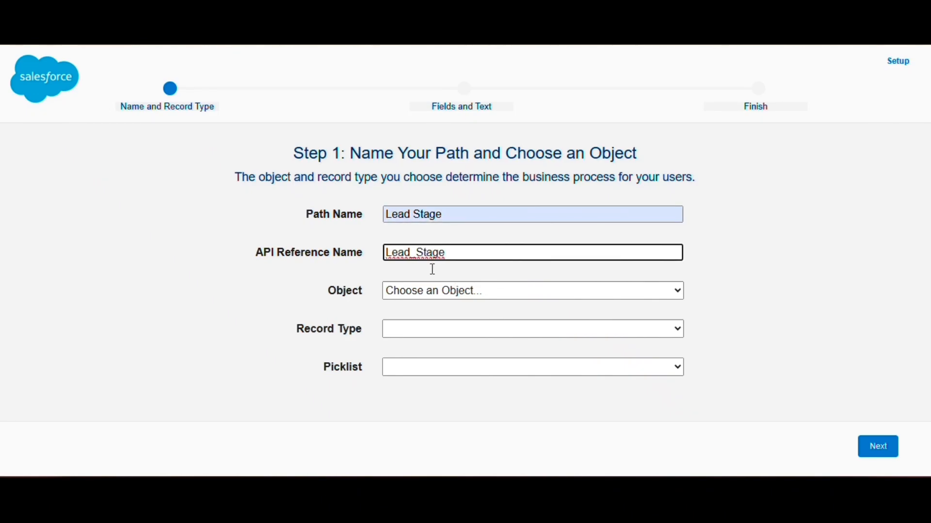
left_click(434, 291)
scroll(435, 254, "down", 3)
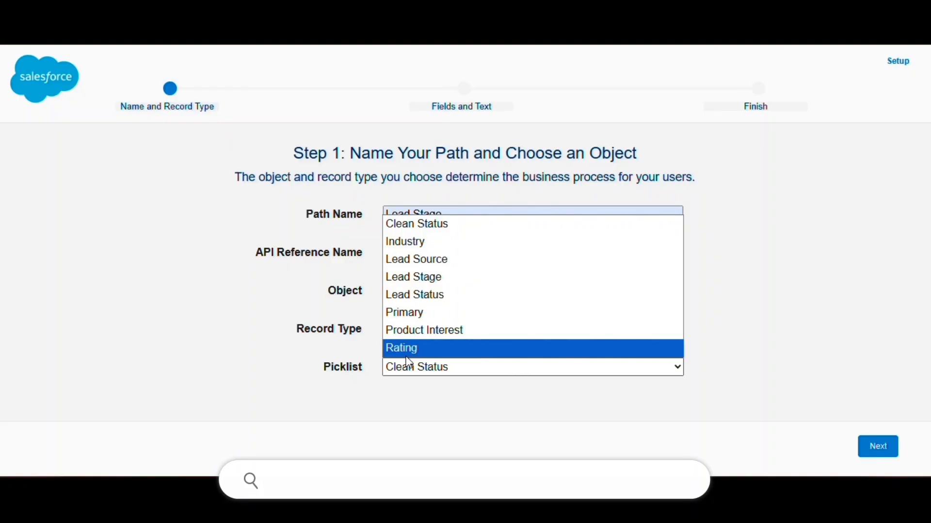
left_click(413, 278)
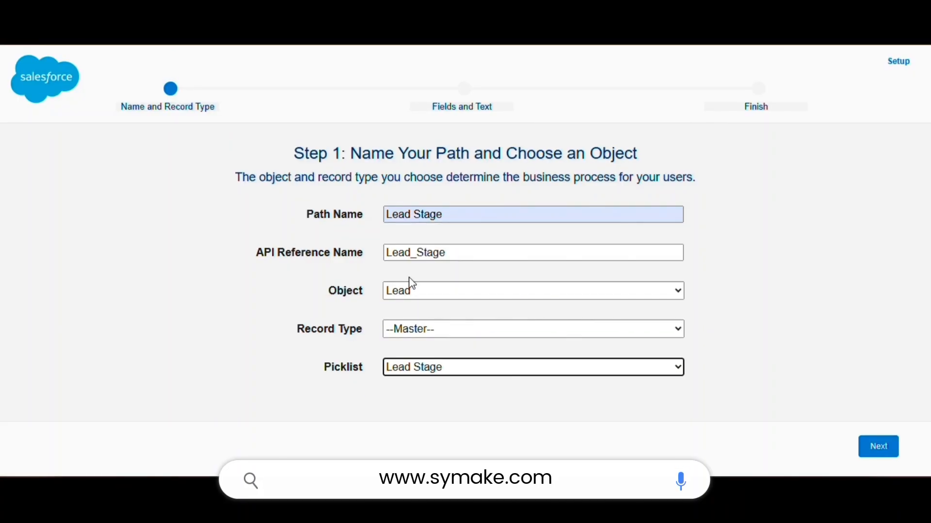
left_click(878, 447)
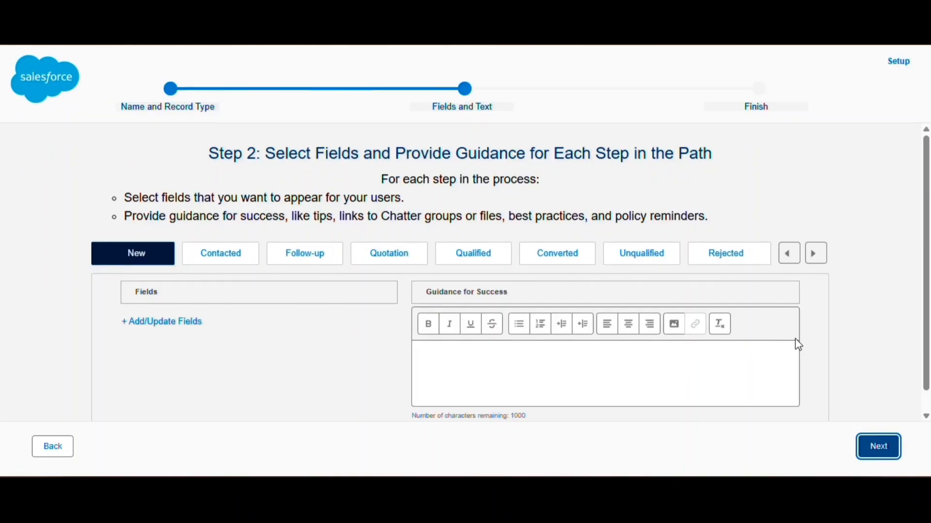
Leave the path's fields and guidance empty, activate the path and finish the setup
left_click(880, 450)
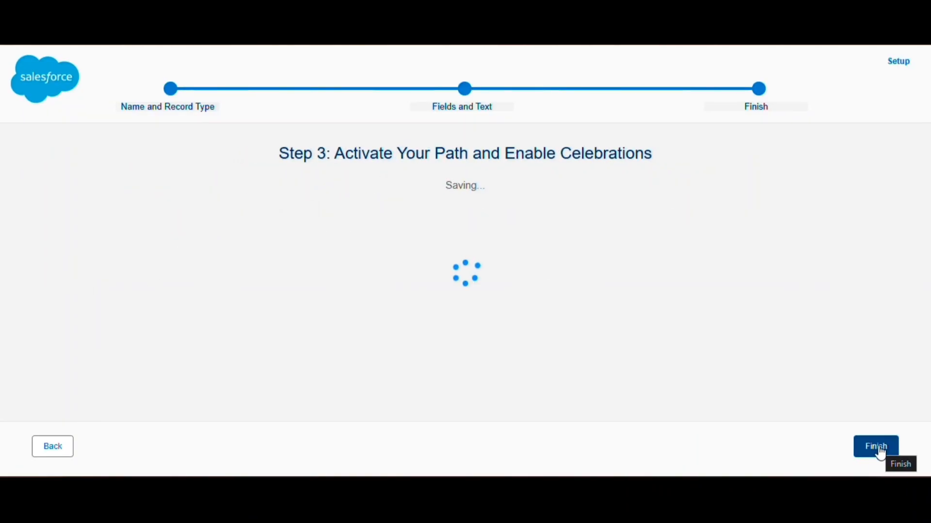
left_click(869, 225)
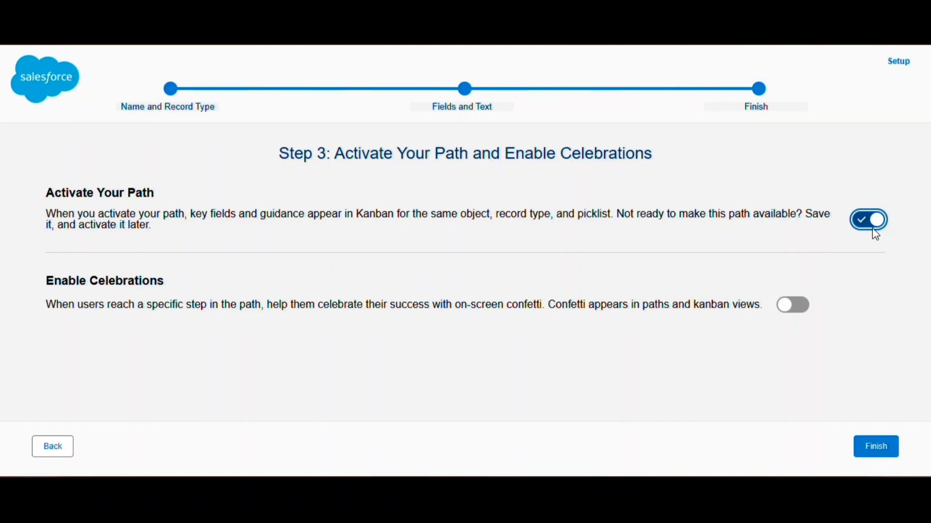
left_click(876, 446)
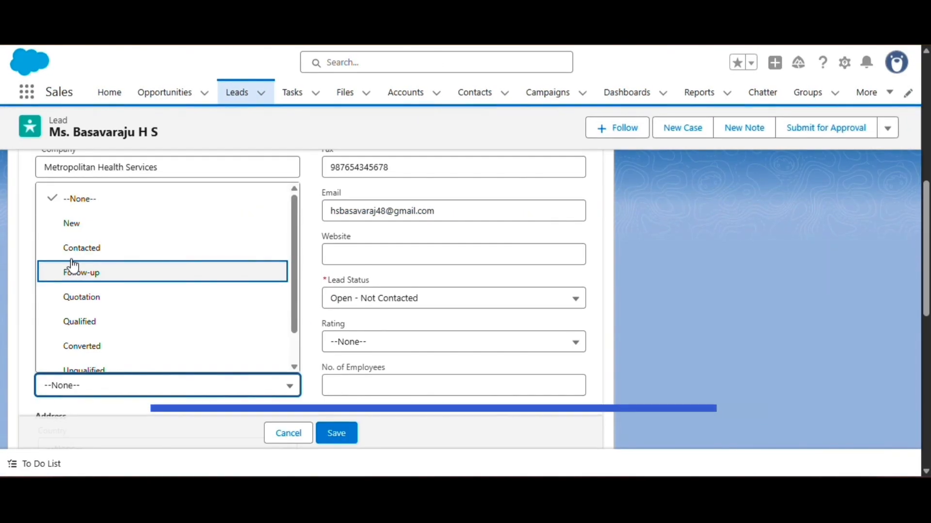
Set the lead's Lead Stage to New and save the record
left_click(83, 248)
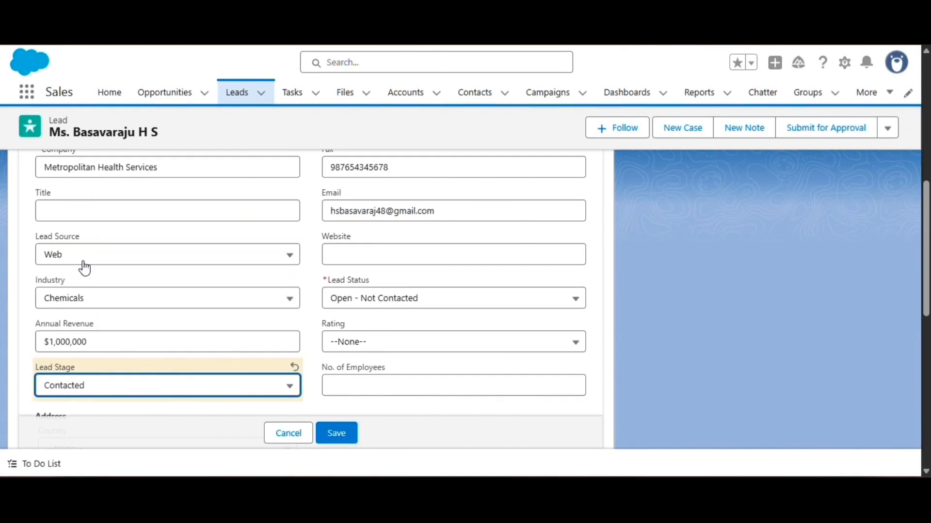
left_click(98, 386)
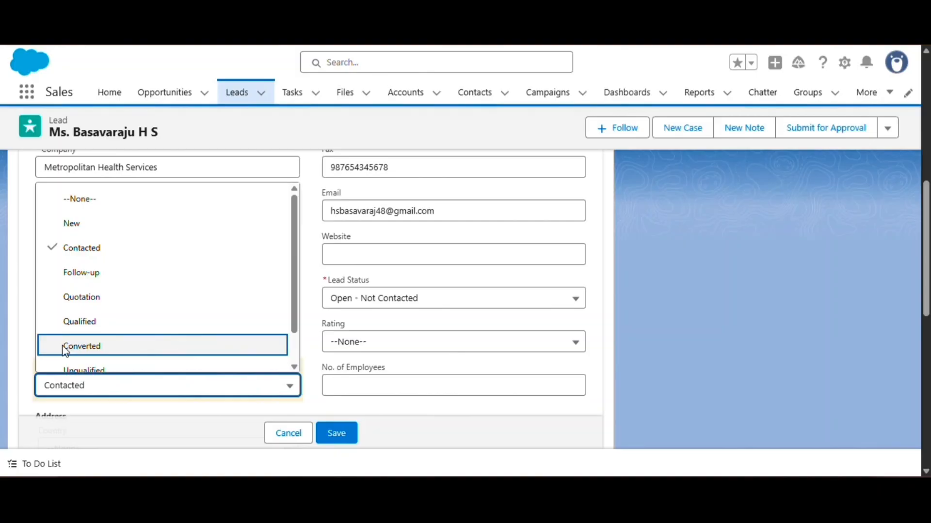
left_click(74, 224)
left_click(330, 437)
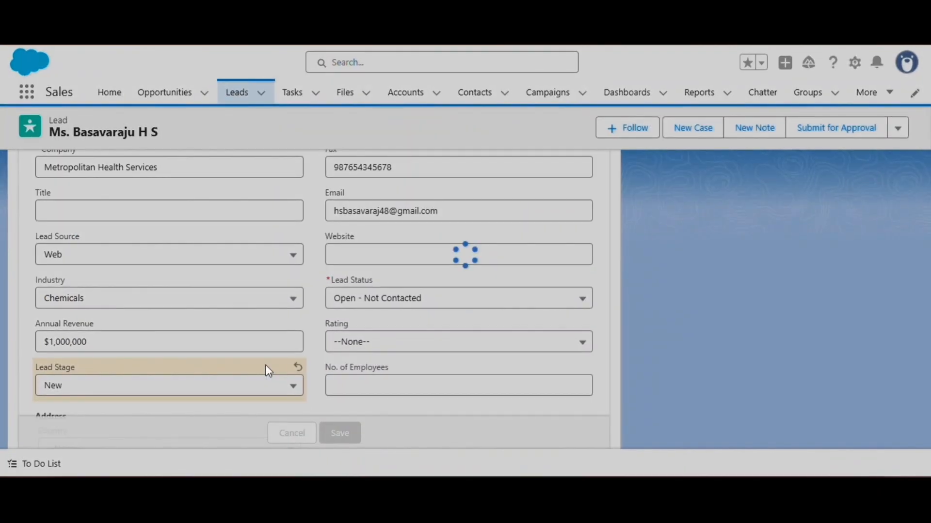
scroll(137, 409, "down", 1)
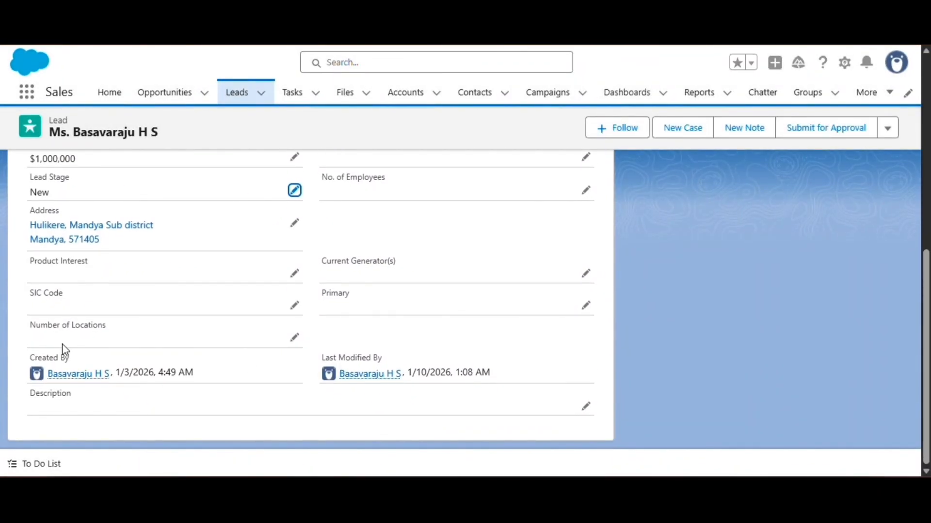
Set the lead's Lead Stage to Quotation, save the record and check the stage path above the details
scroll(62, 344, "up", 8)
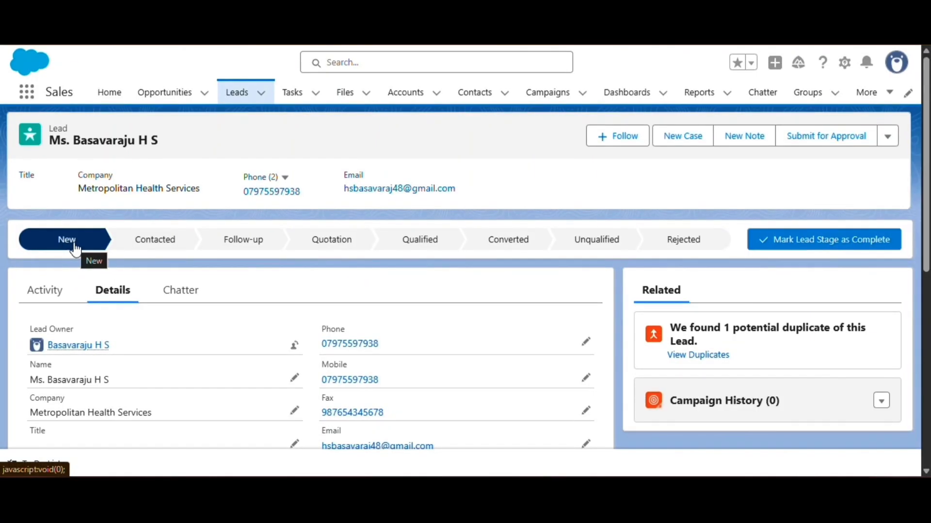
scroll(78, 264, "down", 6)
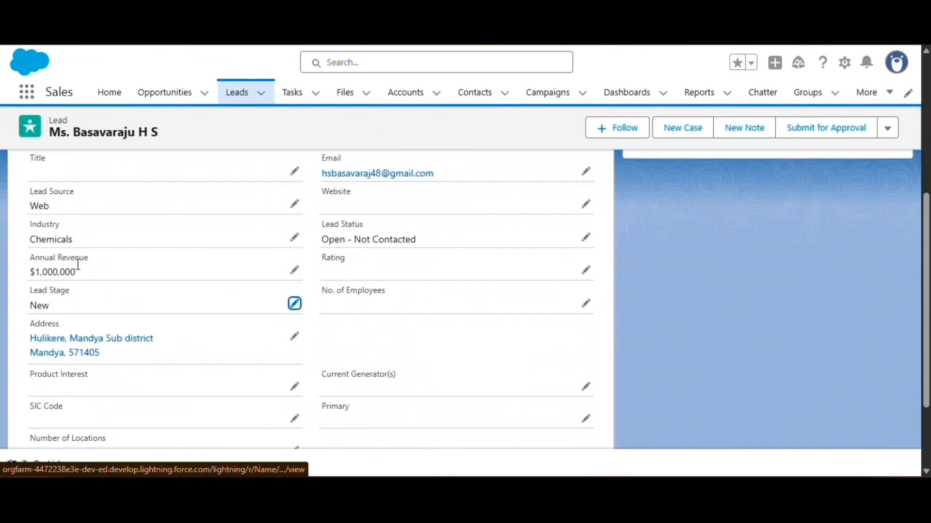
left_click(295, 303)
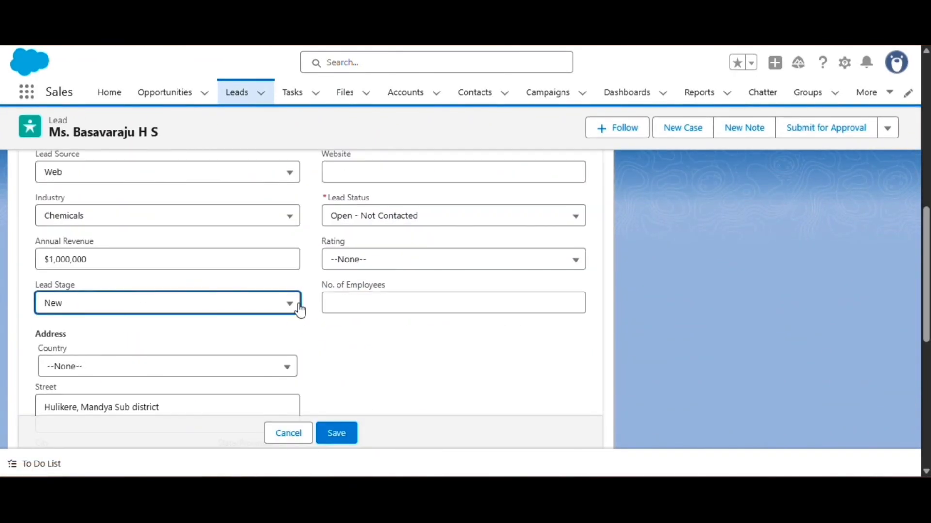
left_click(134, 309)
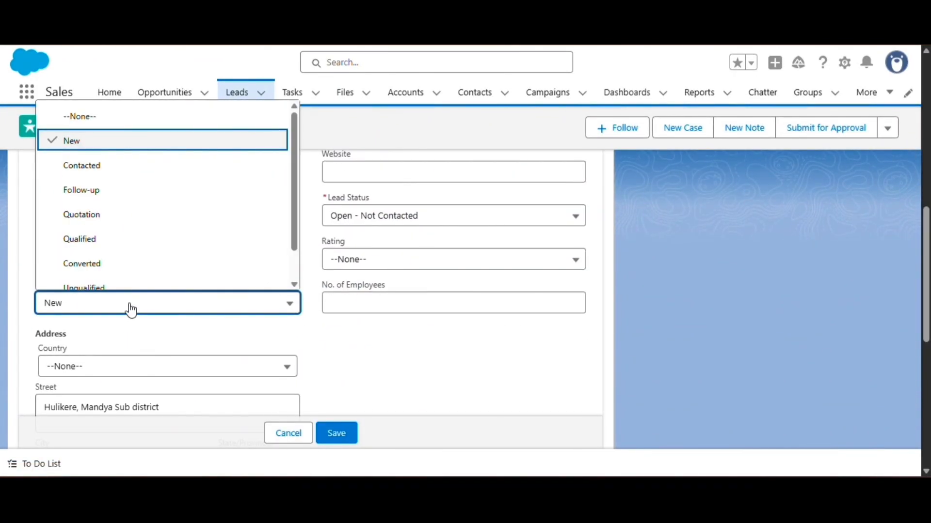
left_click(82, 214)
left_click(346, 437)
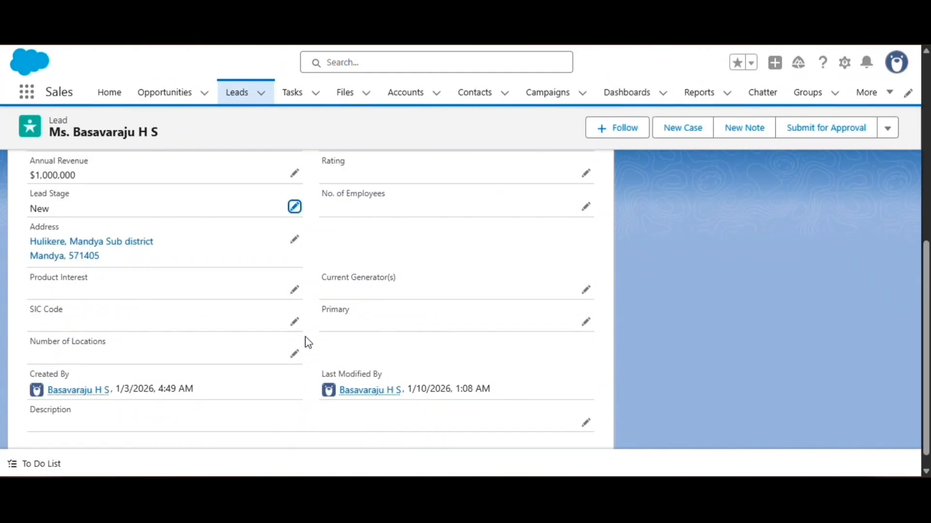
scroll(306, 341, "up", 6)
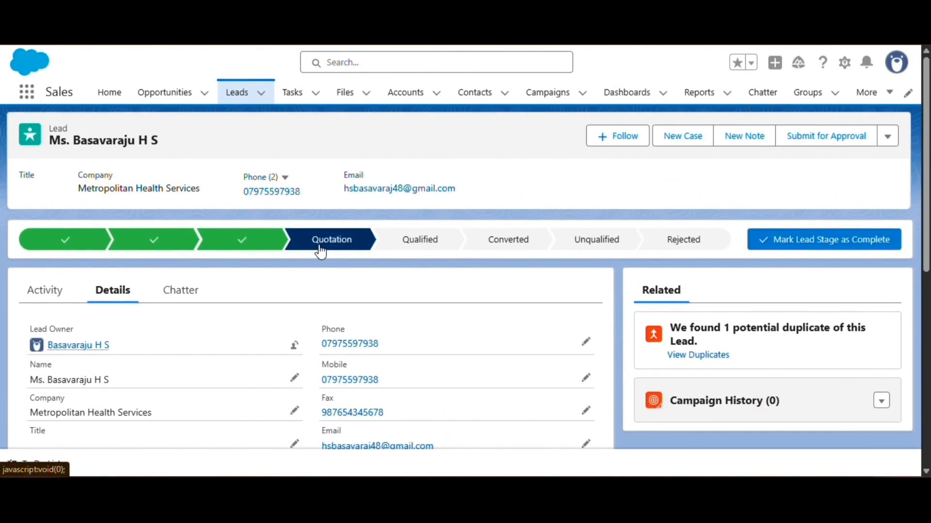
Change the lead's Lead Stage to Converted and save the record
scroll(322, 251, "down", 8)
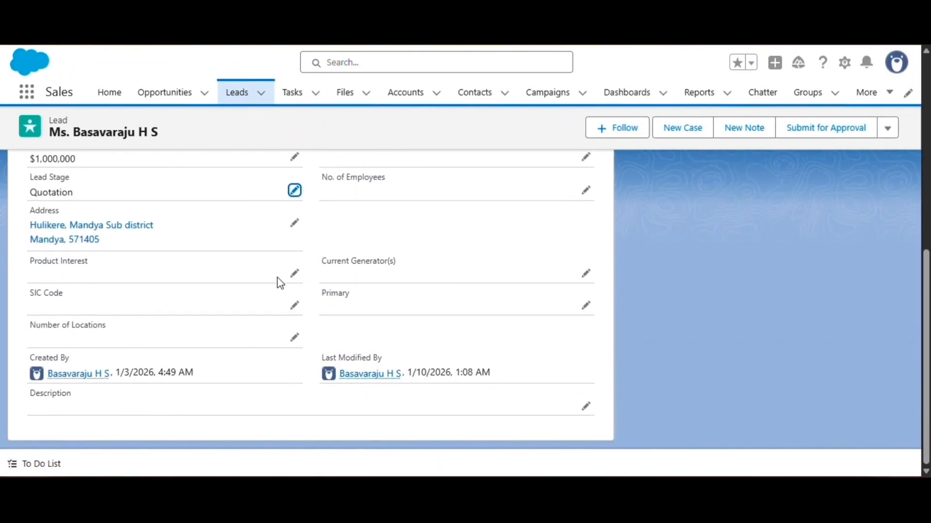
scroll(280, 283, "up", 1)
left_click(294, 259)
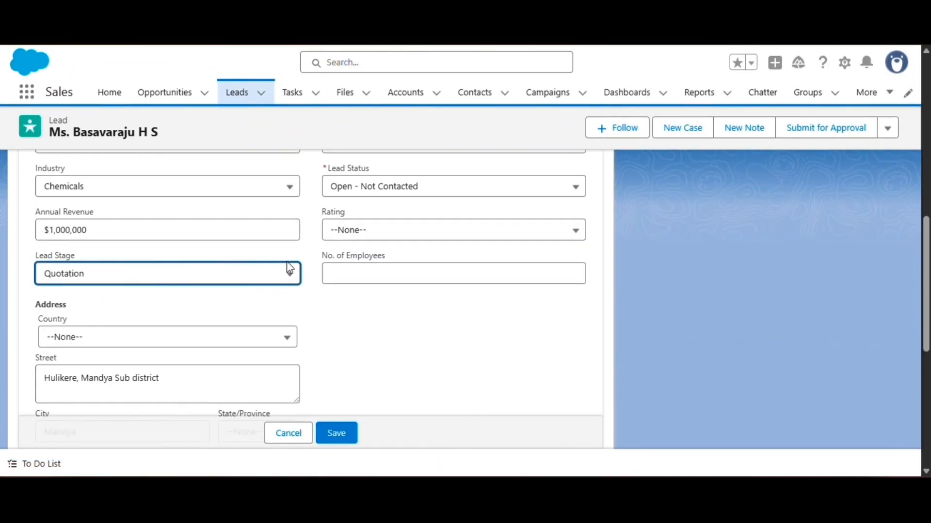
left_click(216, 282)
scroll(145, 436, "down", 1)
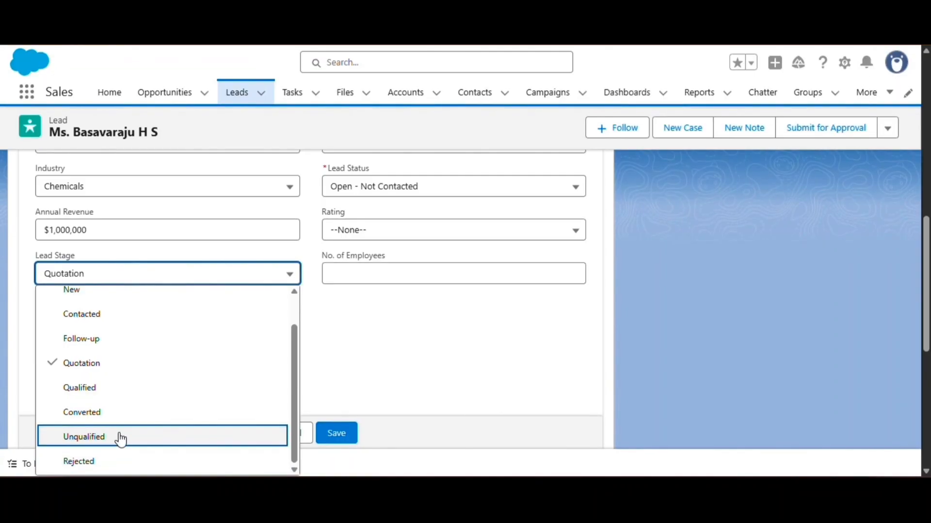
left_click(114, 418)
left_click(337, 439)
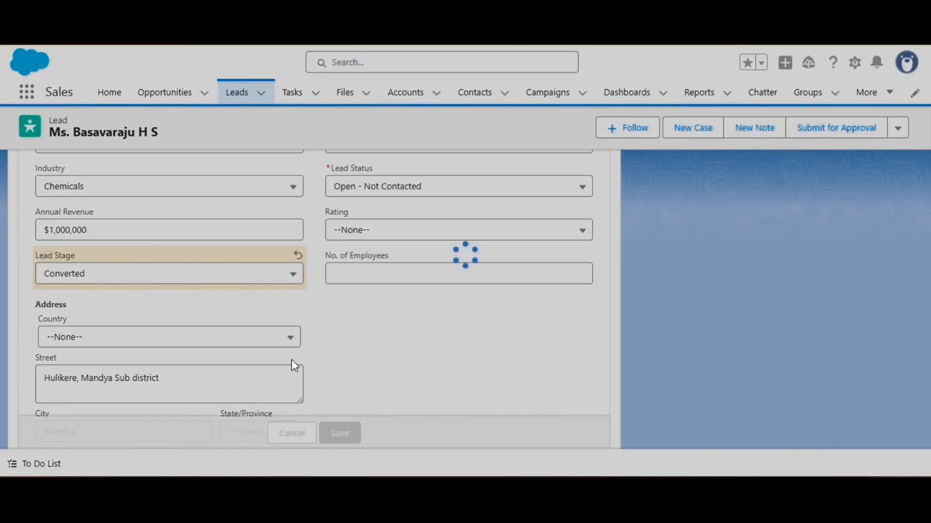